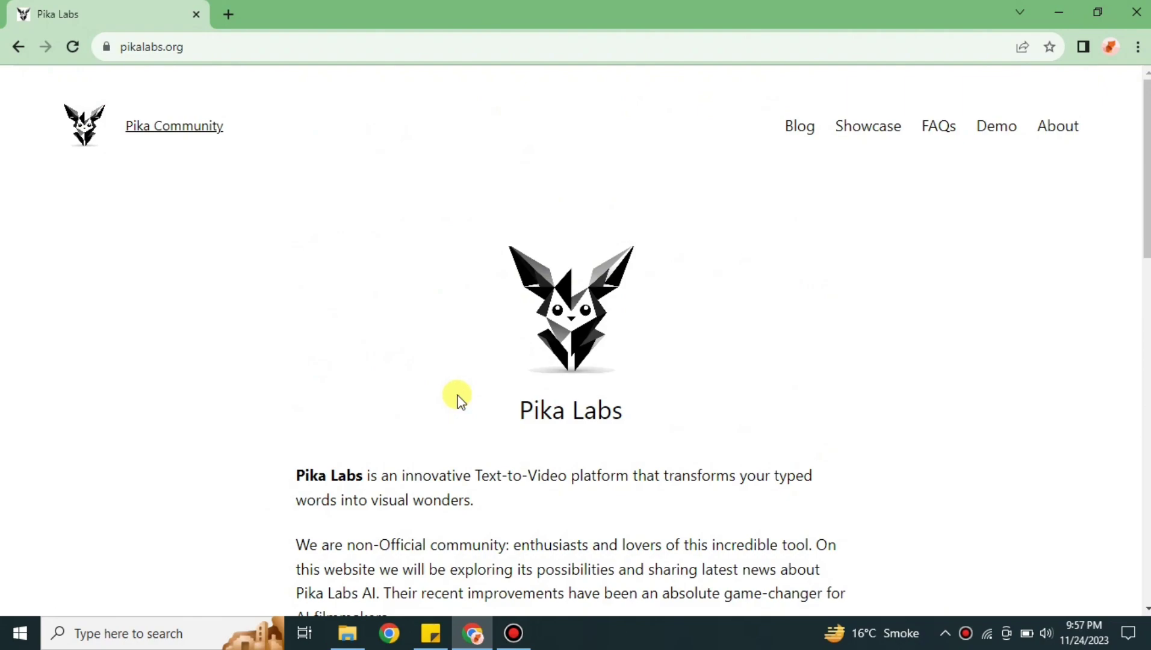
scroll(457, 396, "down", 15)
scroll(944, 400, "up", 5)
scroll(940, 404, "up", 10)
scroll(611, 386, "down", 15)
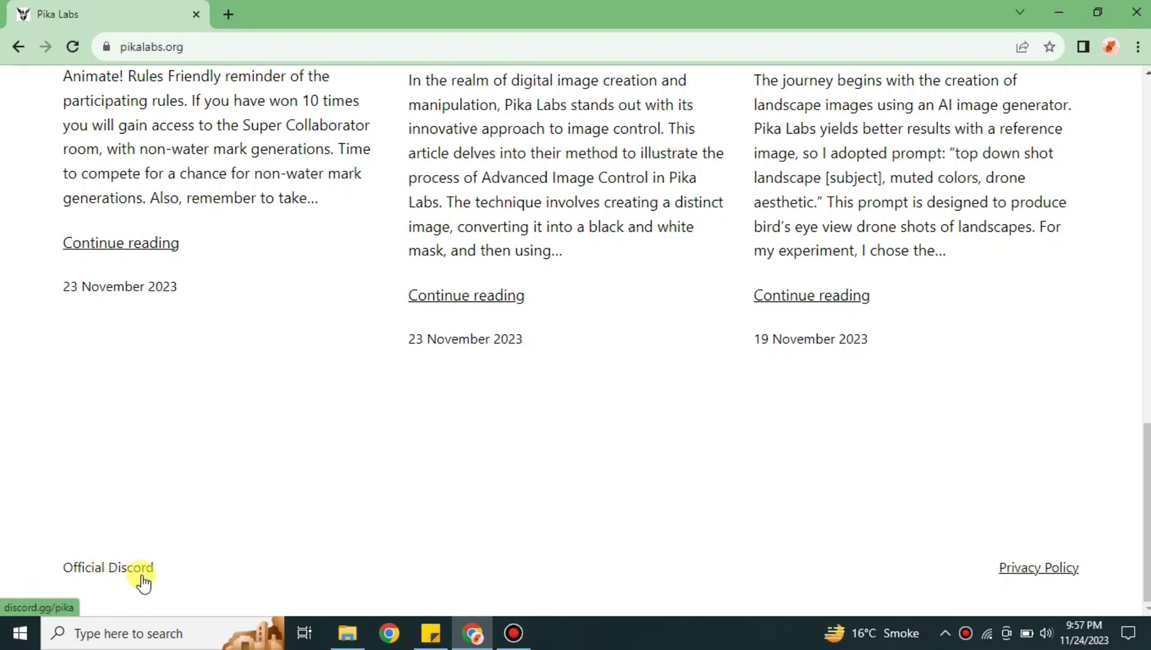
Accept the Pika server invite from the Official Discord footer link
left_click(139, 571)
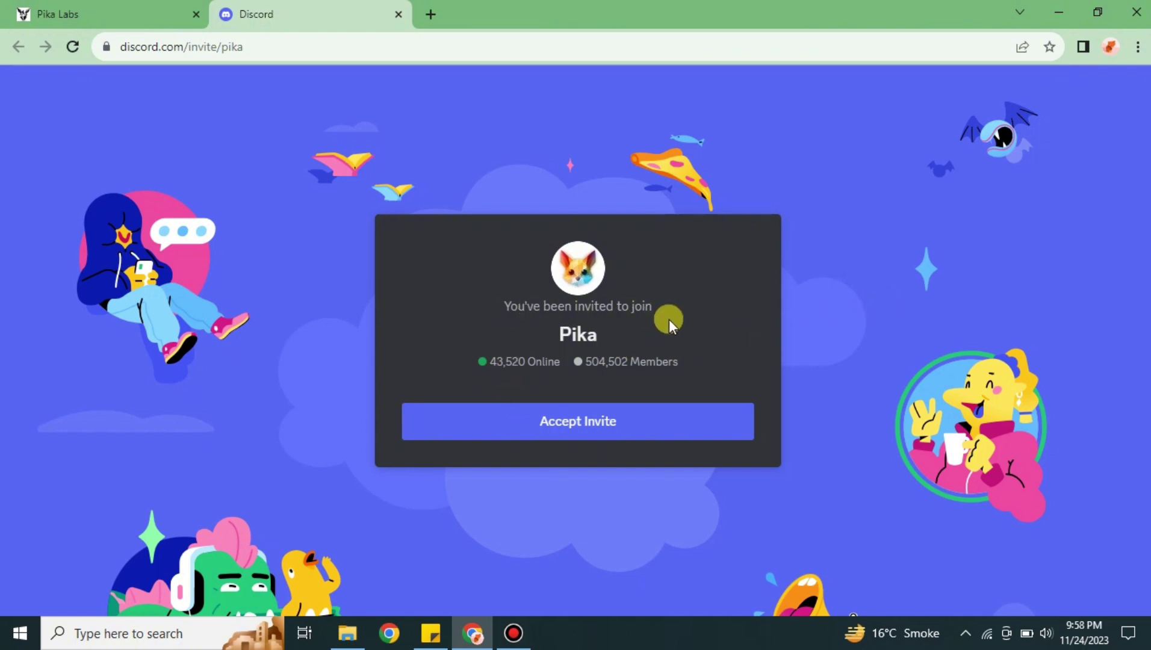
left_click(526, 429)
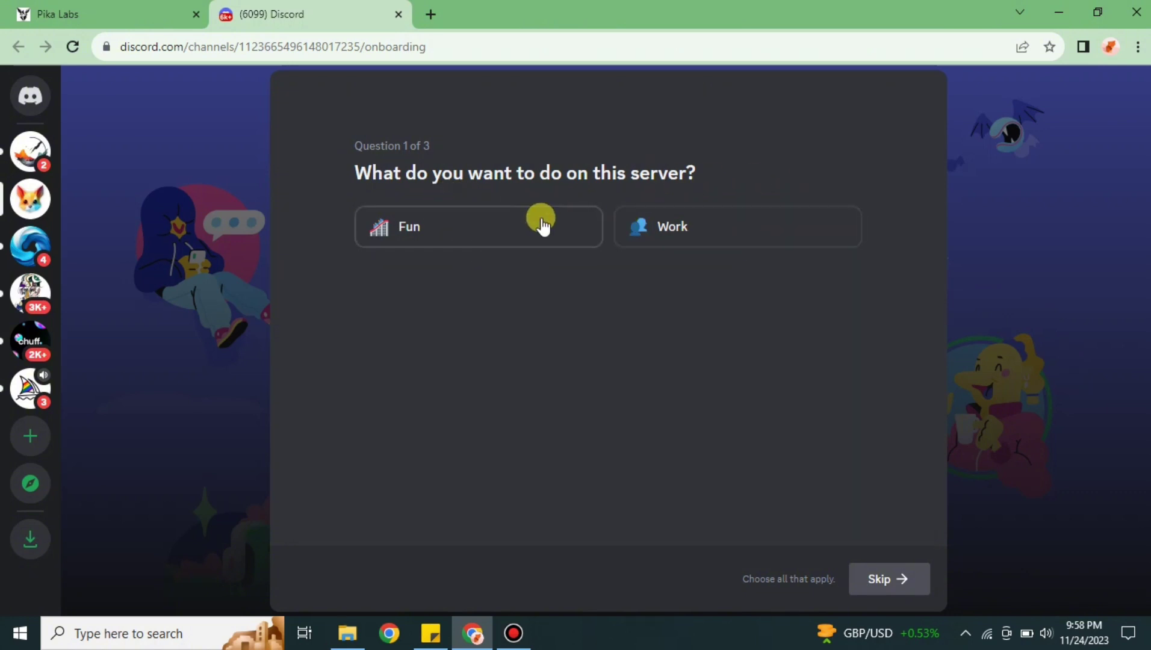
Answer the first onboarding questions with Fun and Content Creator
left_click(475, 238)
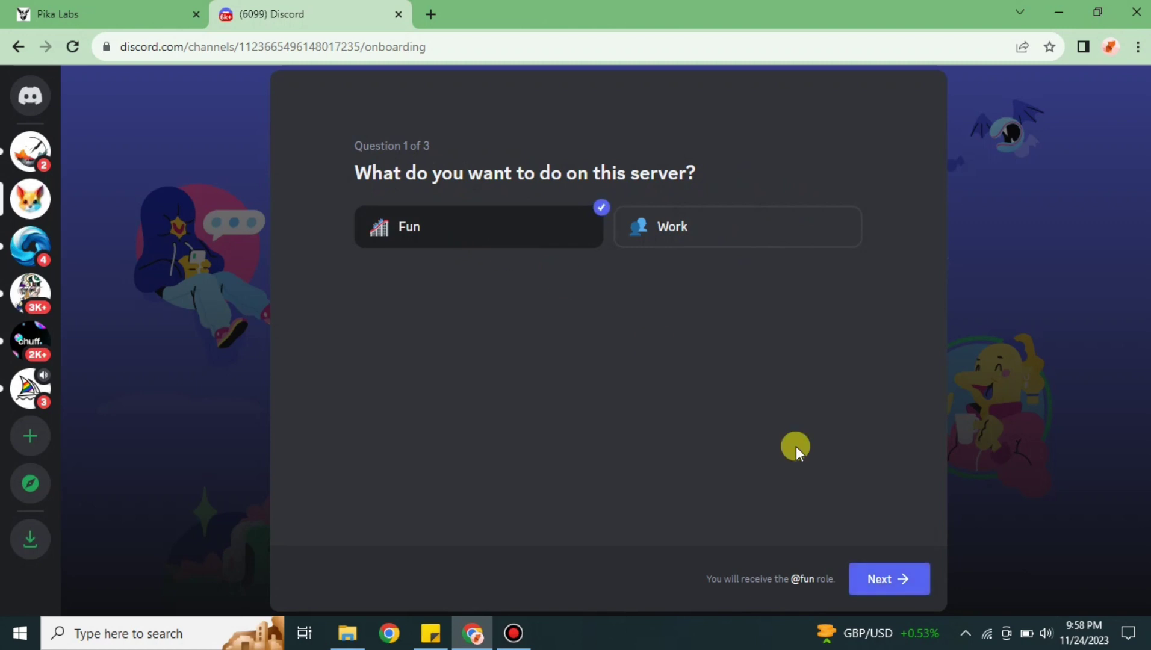
left_click(889, 579)
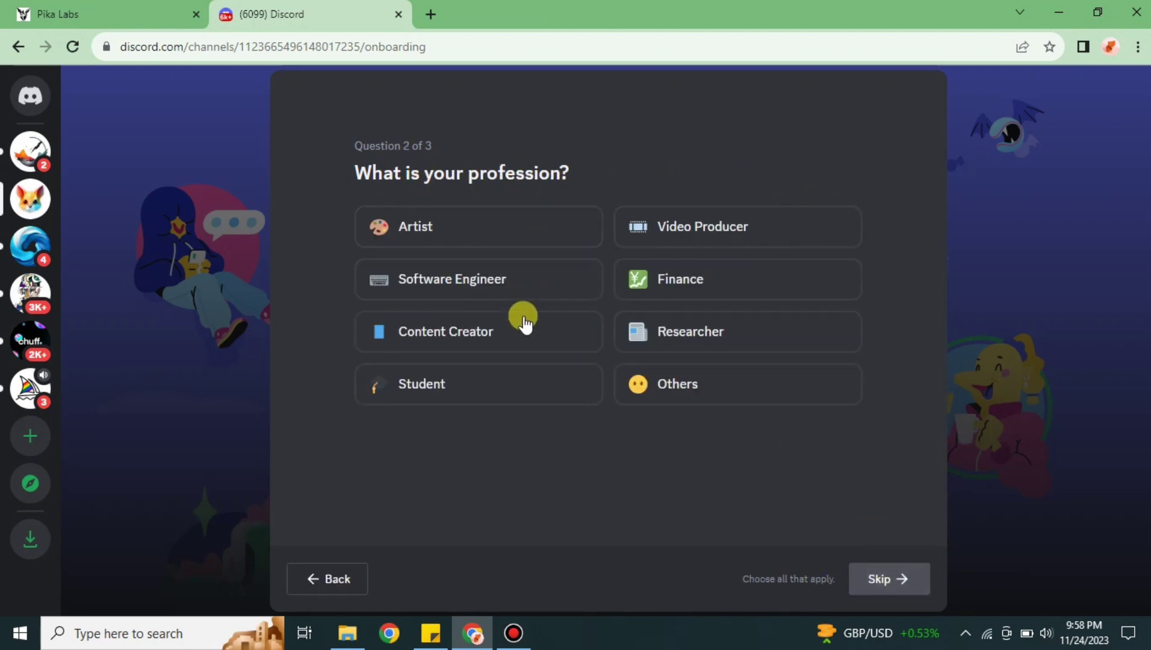
left_click(527, 339)
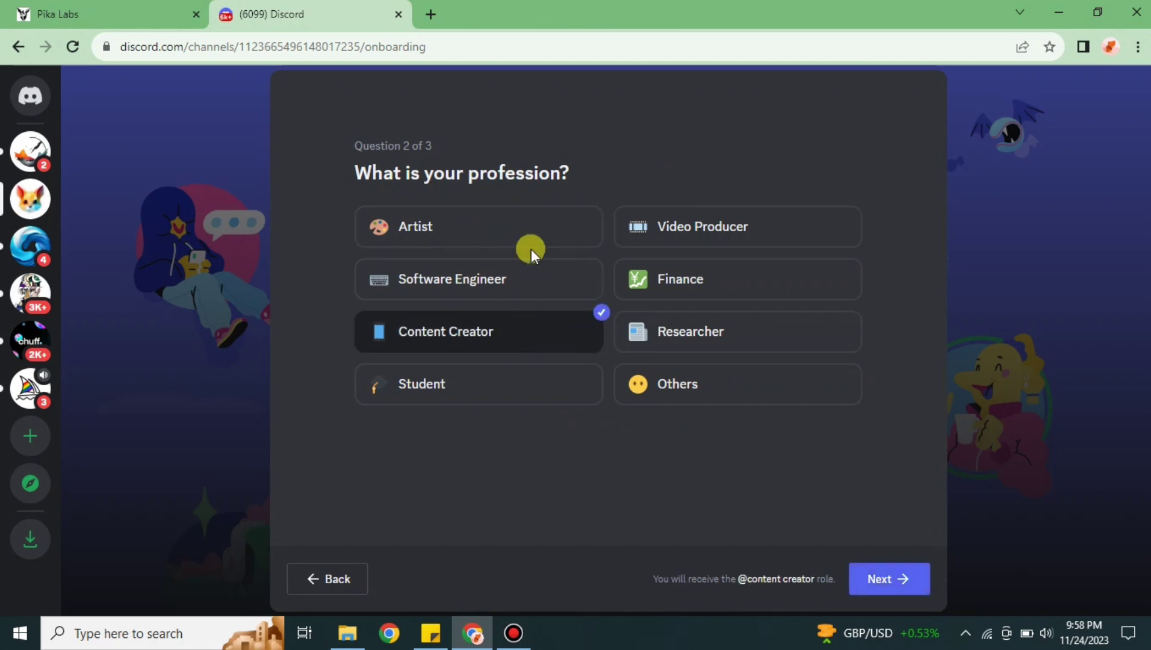
left_click(887, 579)
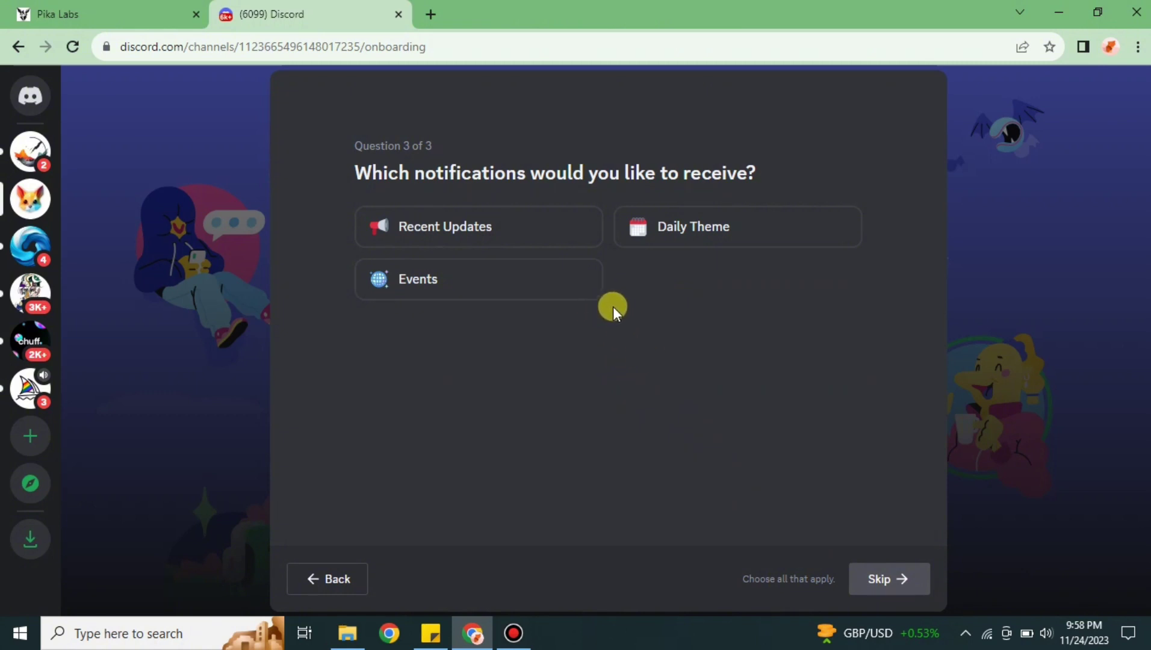
Opt in to Daily Theme and Events notifications and agree to the server rules
left_click(723, 236)
left_click(592, 274)
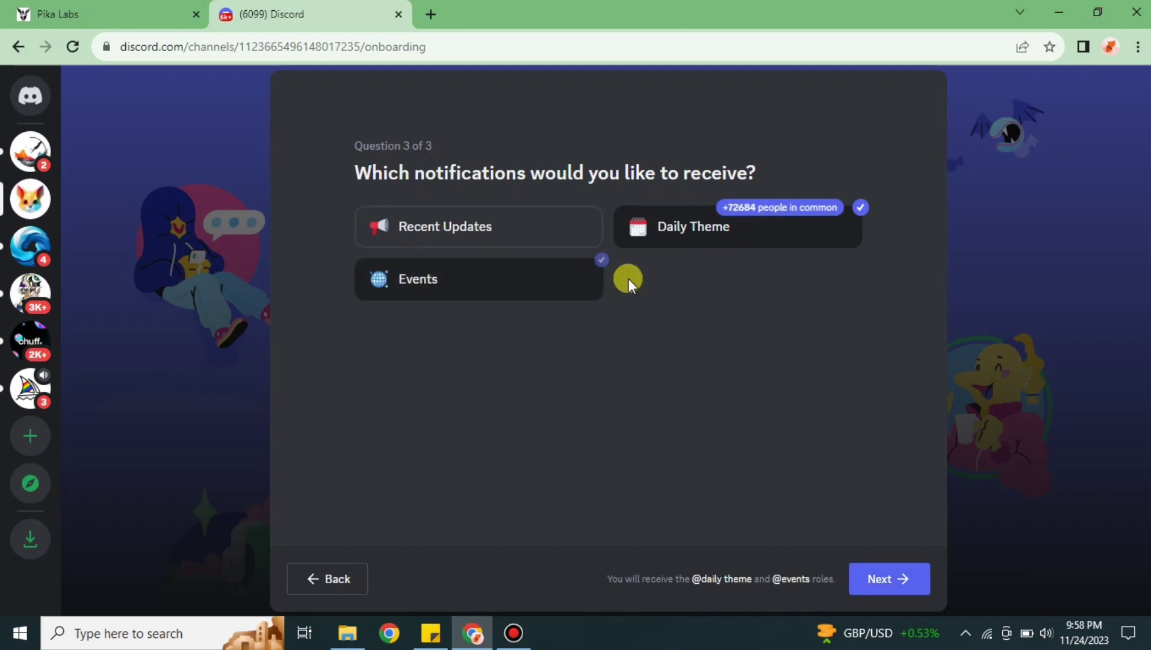
left_click(887, 579)
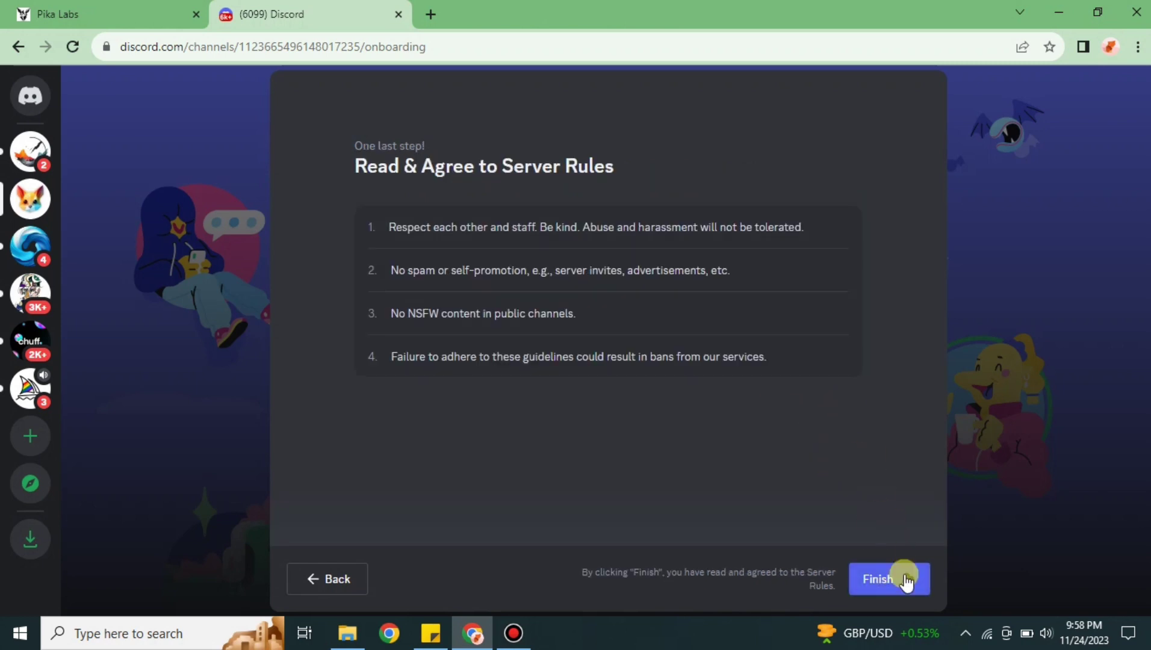
left_click(900, 557)
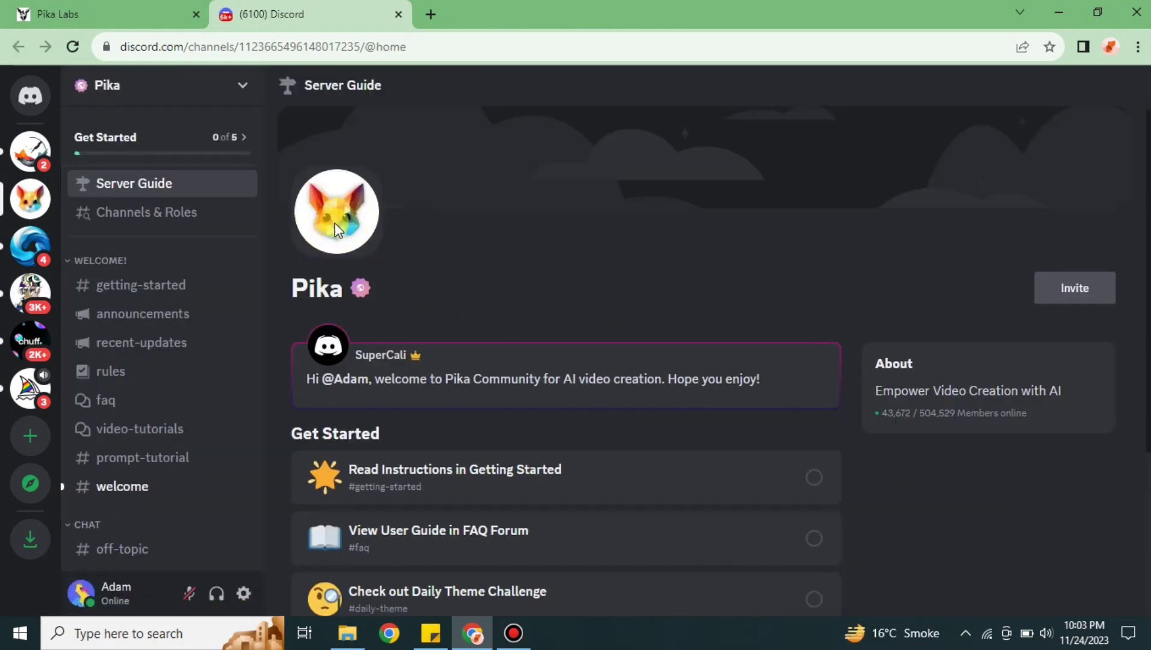
scroll(513, 482, "down", 3)
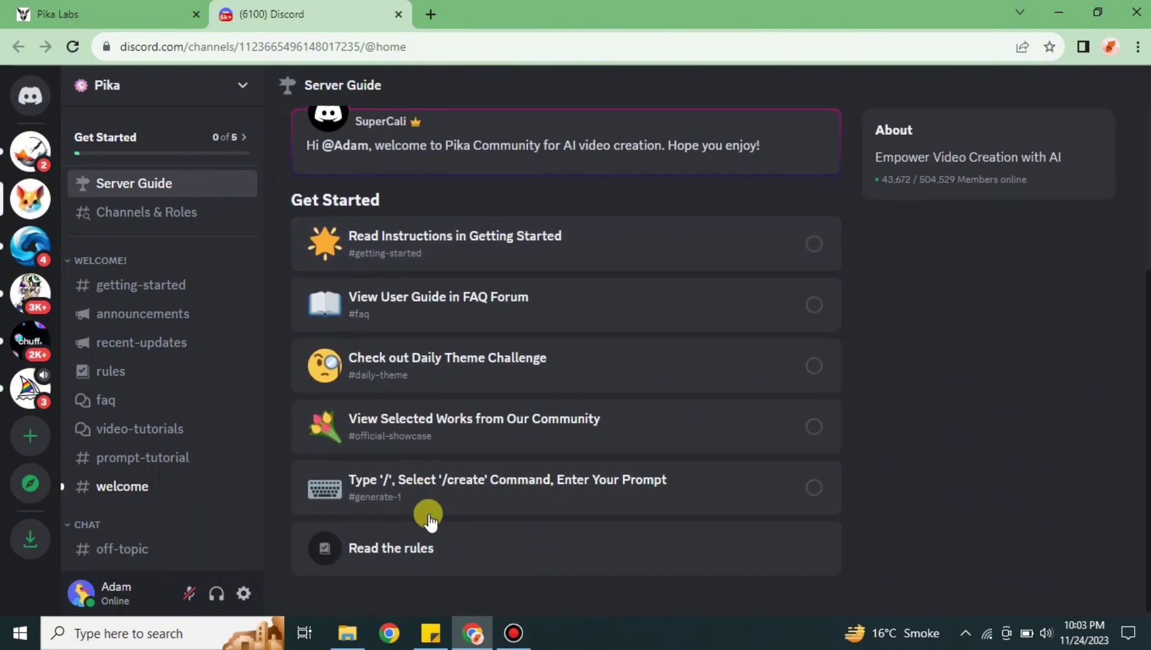
scroll(539, 270, "up", 3)
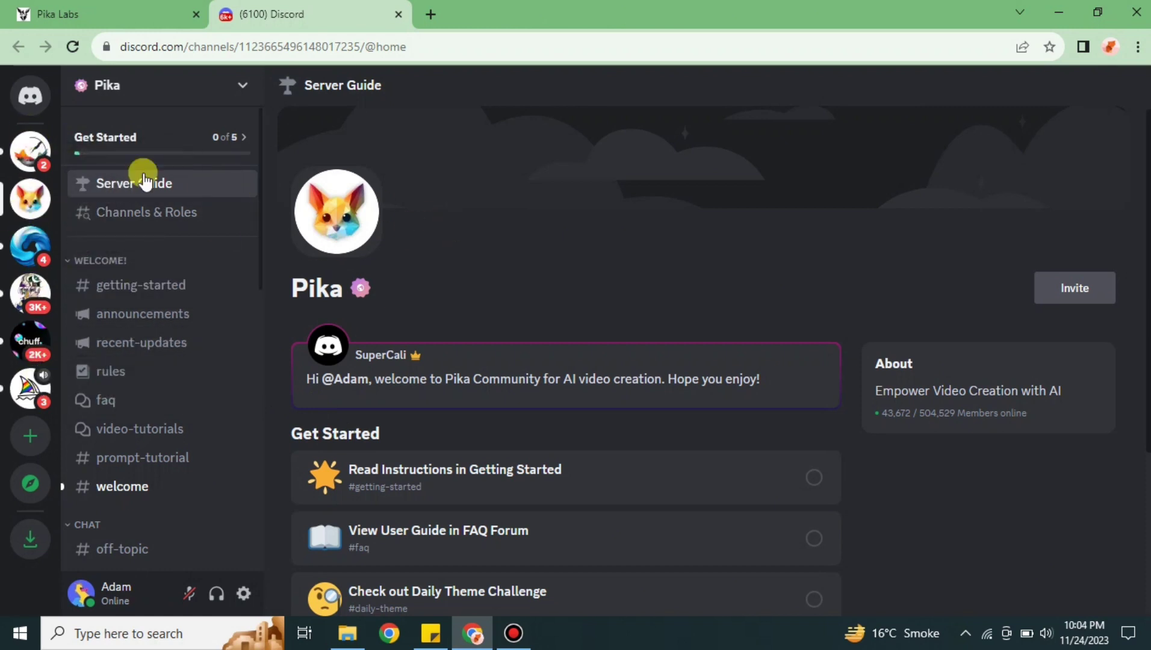
Open the #getting-started channel to read the /create prompt instructions
left_click(40, 210)
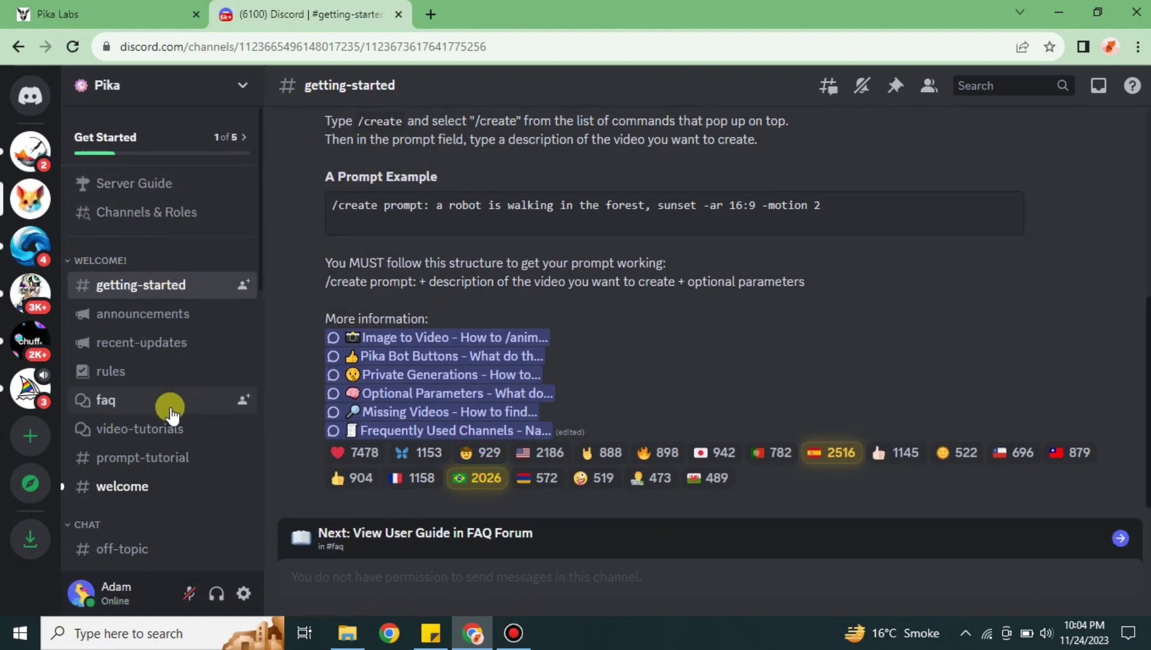
scroll(167, 406, "down", 2)
scroll(169, 410, "down", 3)
scroll(169, 409, "down", 3)
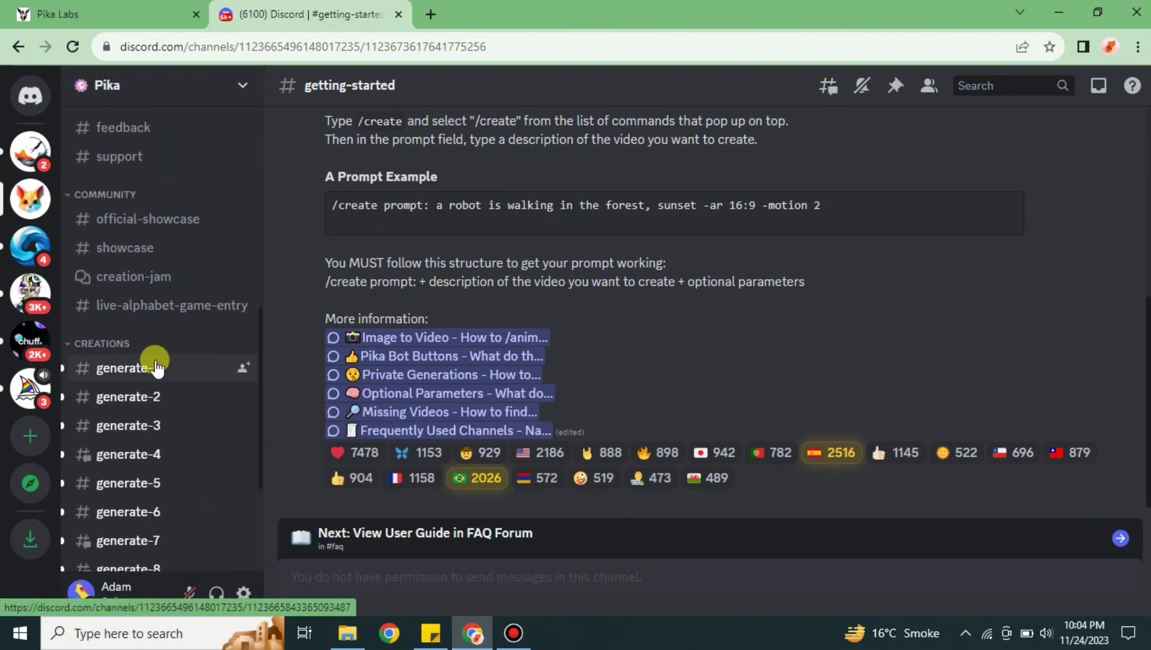
scroll(199, 384, "down", 2)
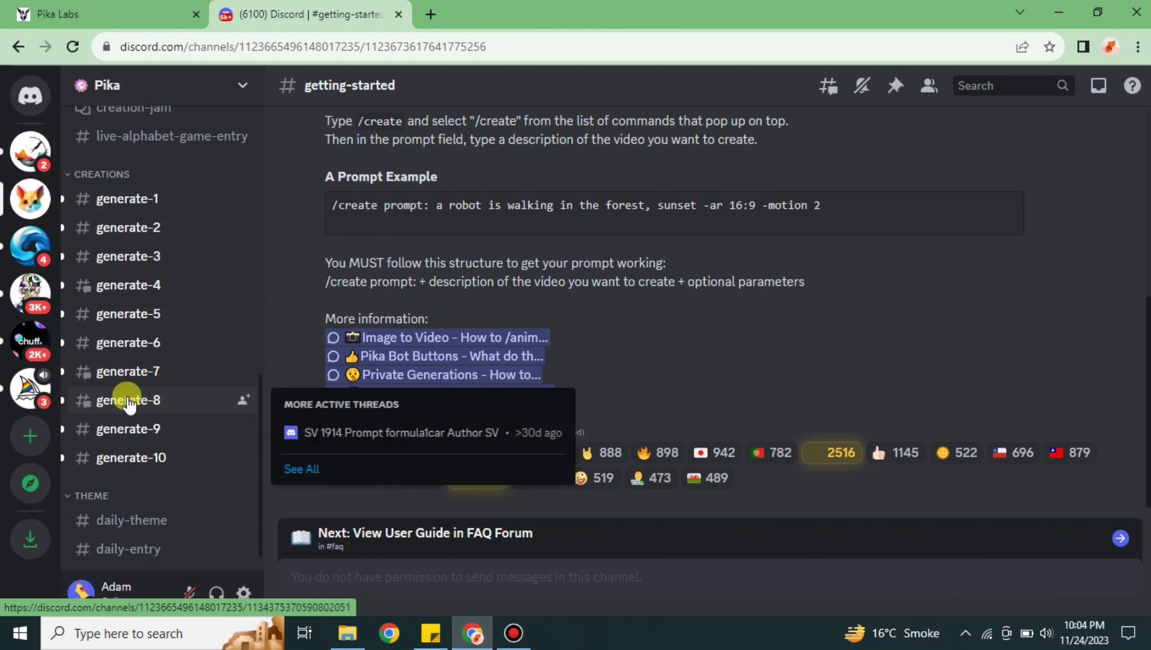
Open #generate-8 and play the couples-walking and Santa animation videos
left_click(149, 401)
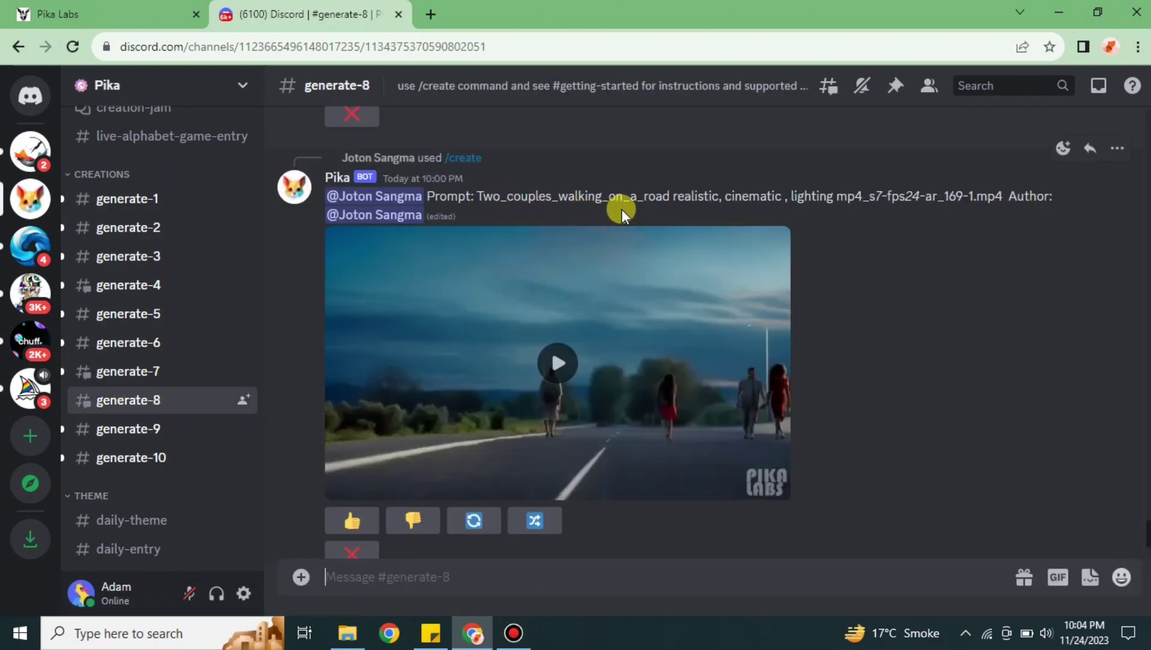
left_click(562, 363)
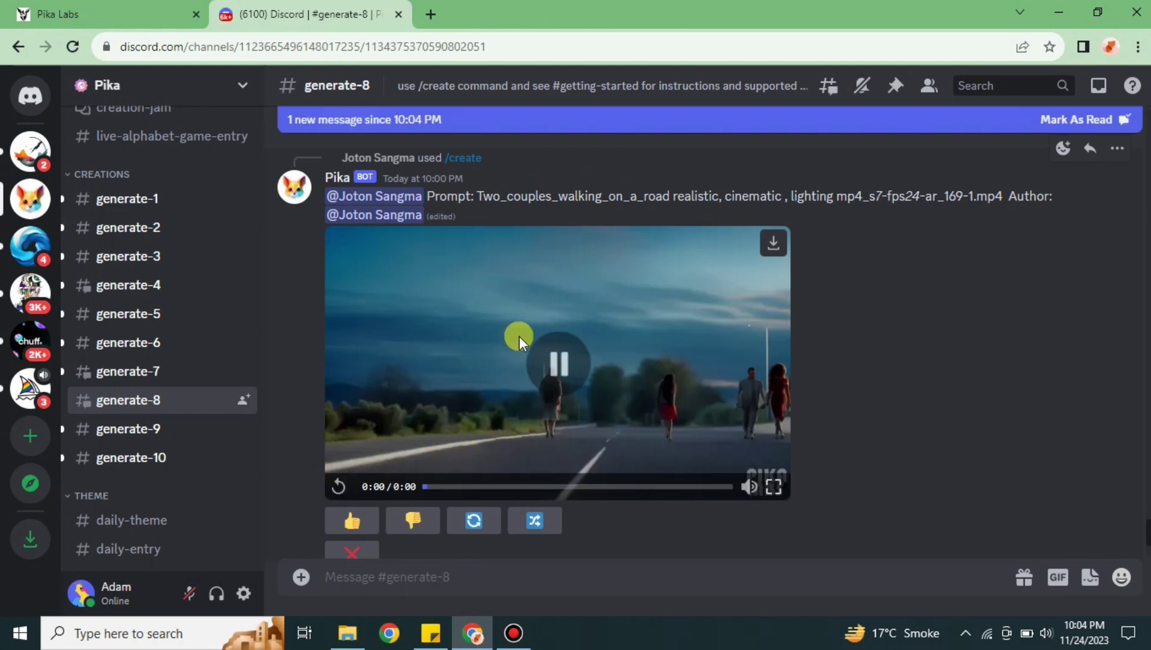
scroll(536, 308, "up", 2)
scroll(638, 355, "up", 3)
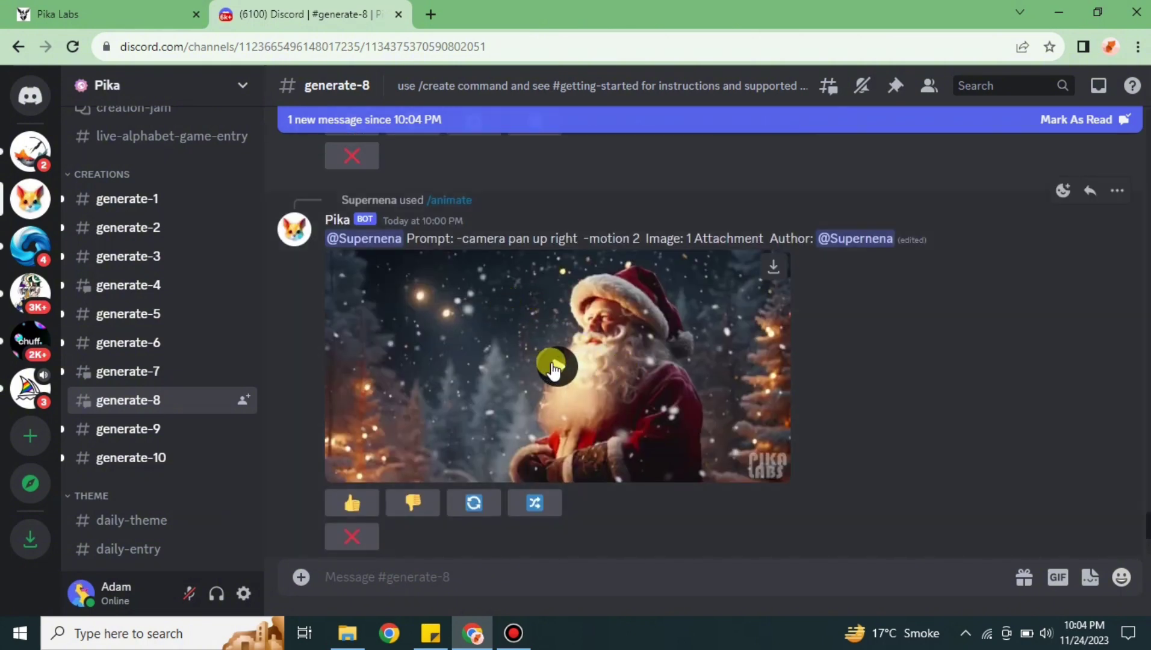
left_click(553, 364)
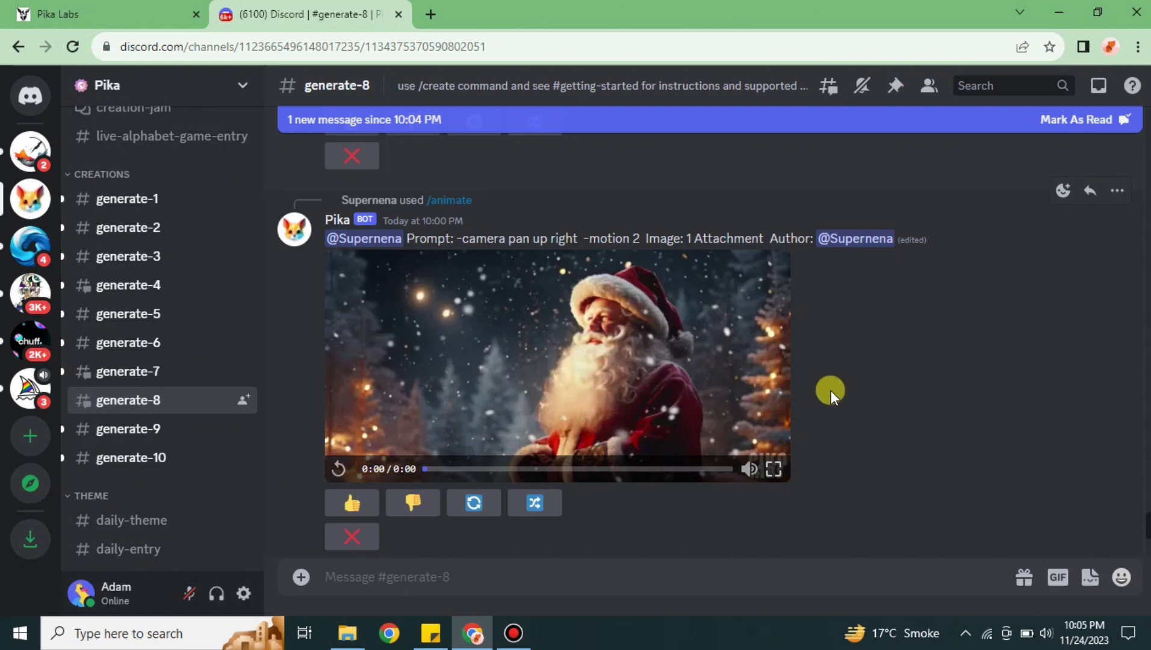
scroll(641, 367, "down", 1)
scroll(640, 369, "down", 5)
scroll(641, 382, "down", 1)
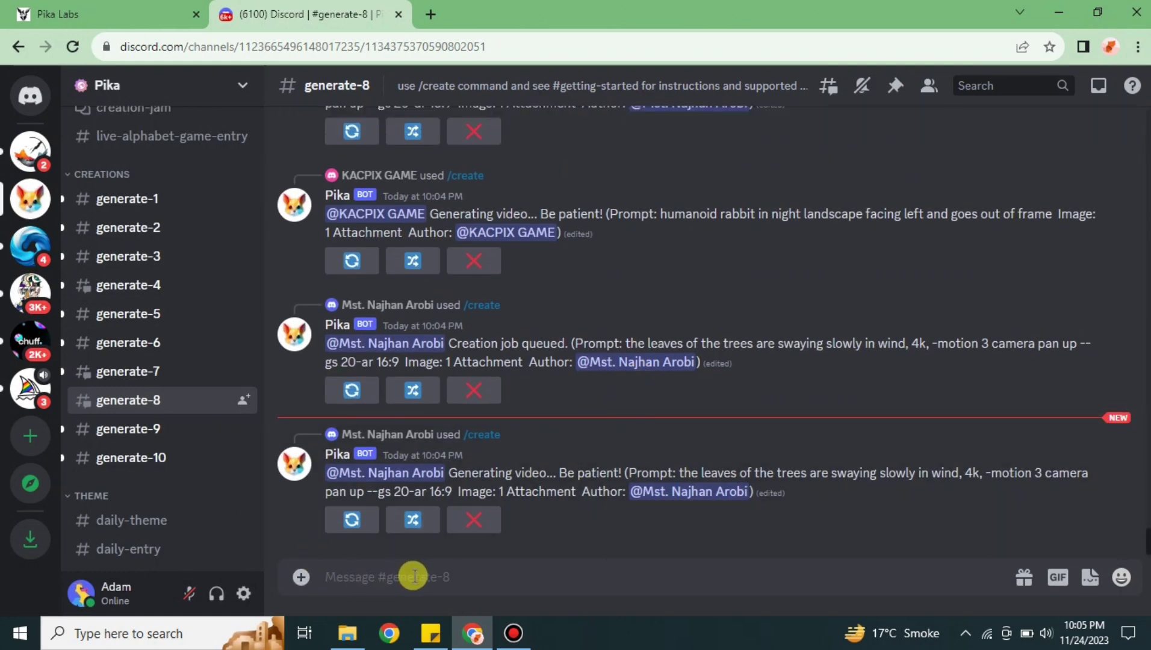
Submit /create with the prompt 'a man dancing in the bar, realistic, ar 16:9'
left_click(391, 578)
type("/")
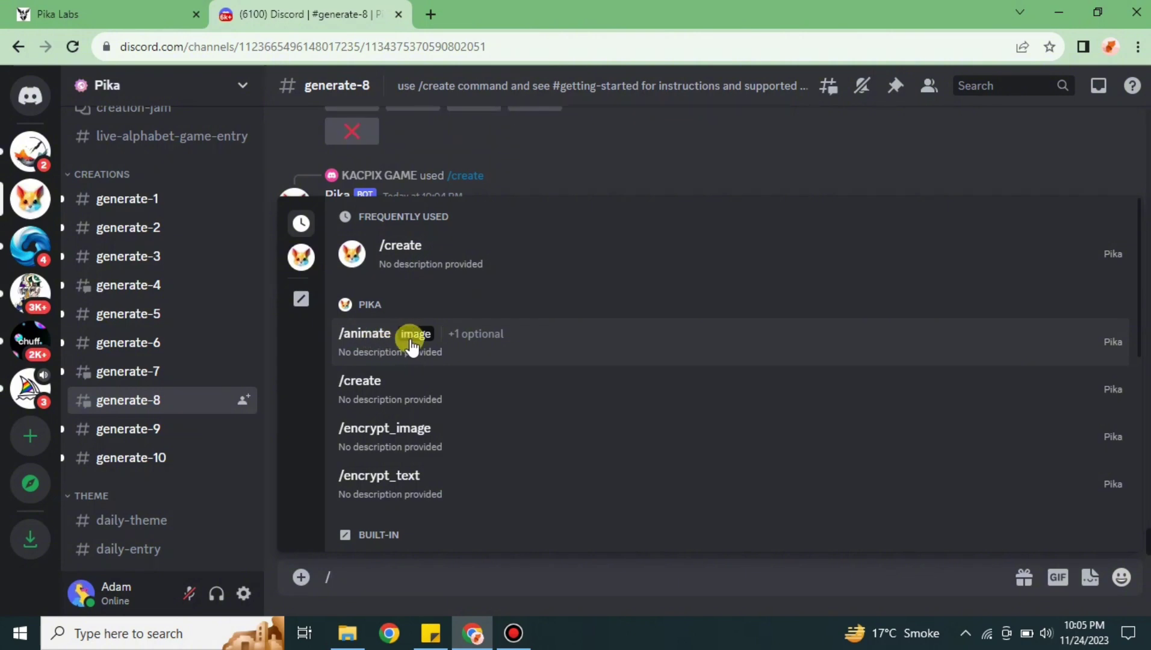
left_click(417, 392)
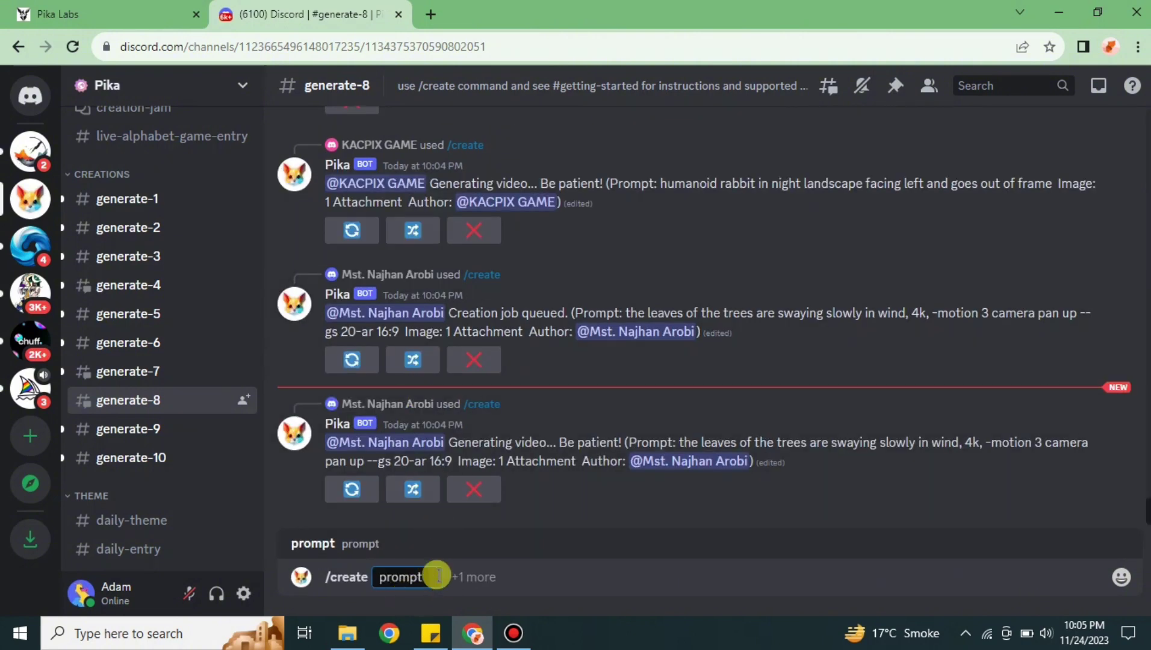
type("a man")
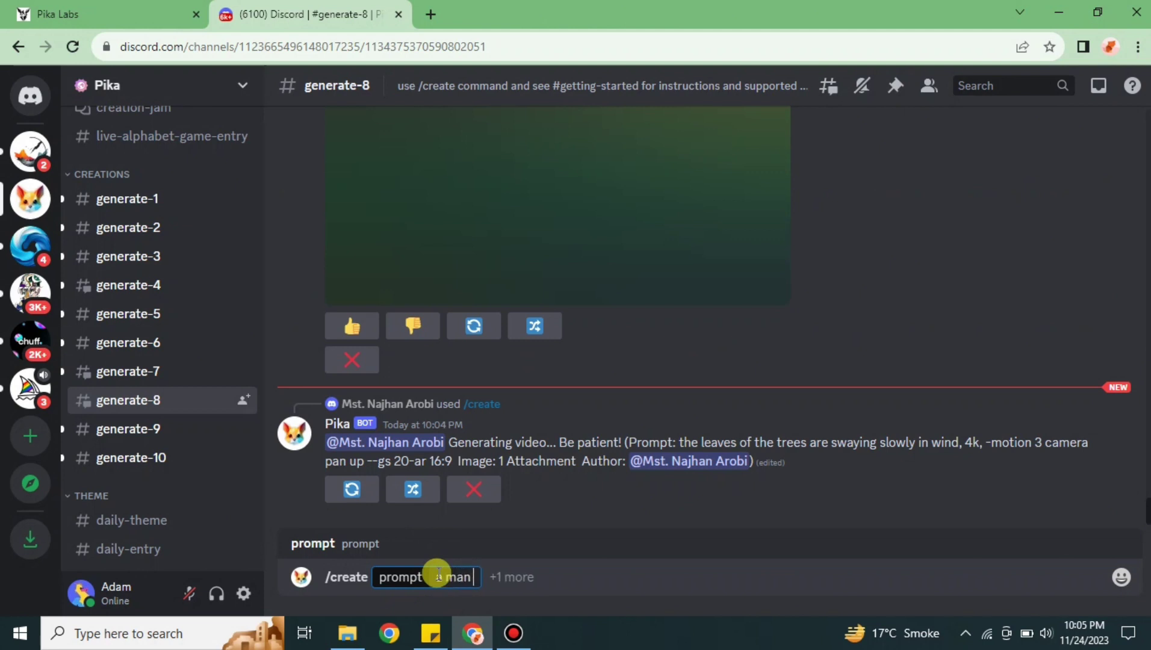
type(" dancing in the bar")
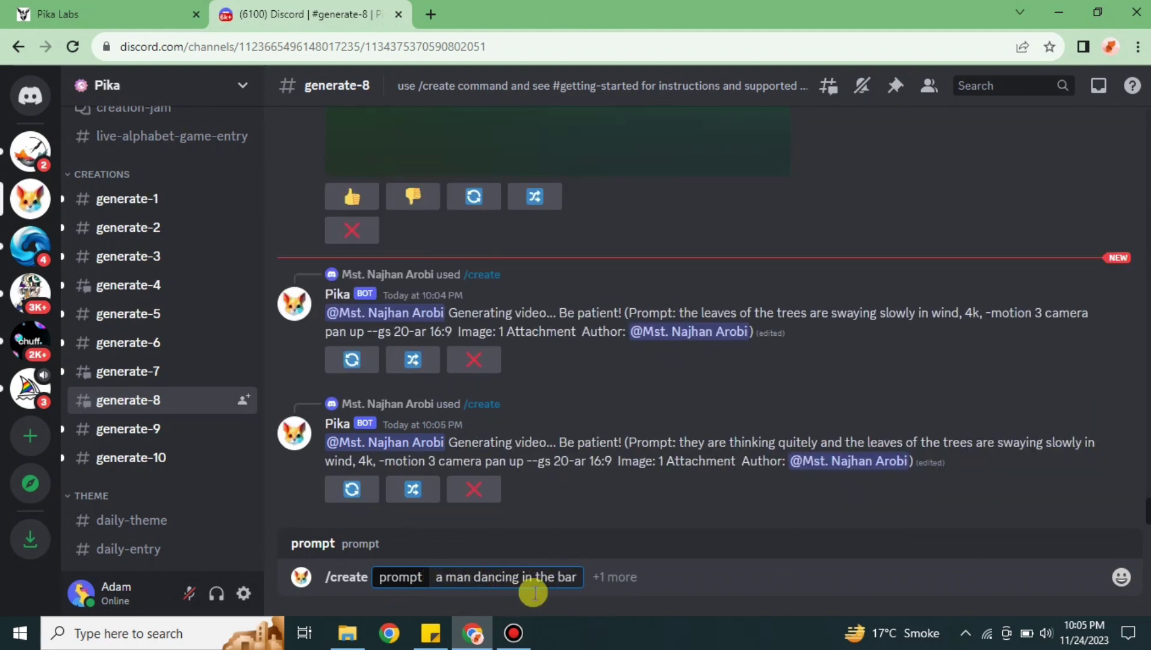
type(", realistic, ar 1")
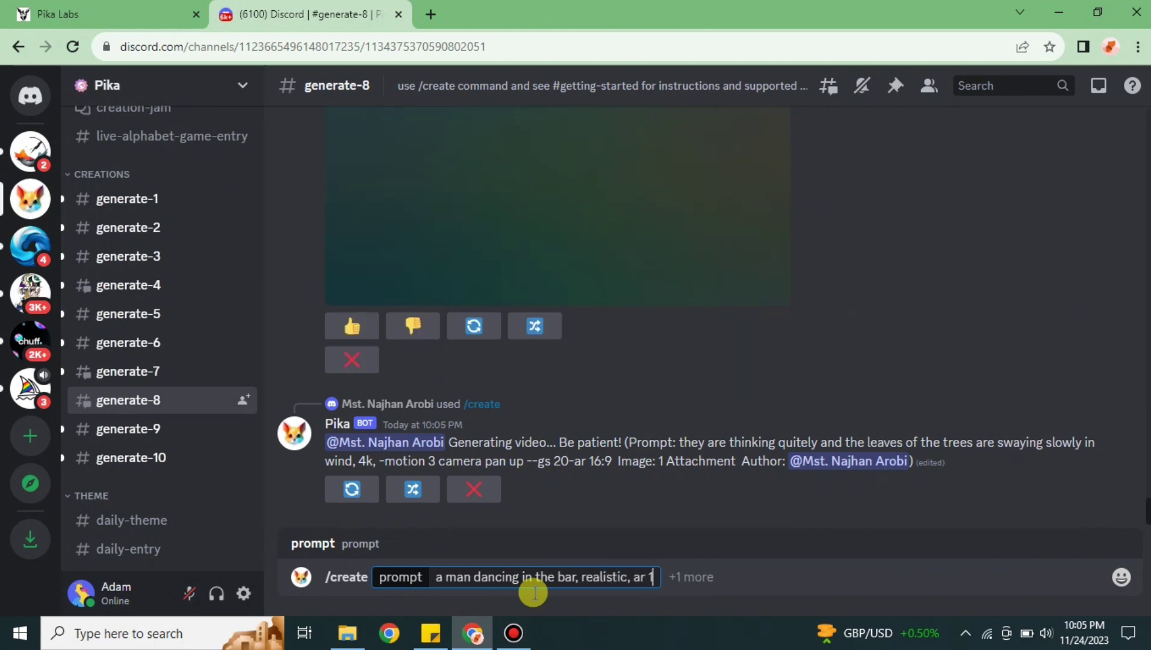
type("6:9")
key("Return")
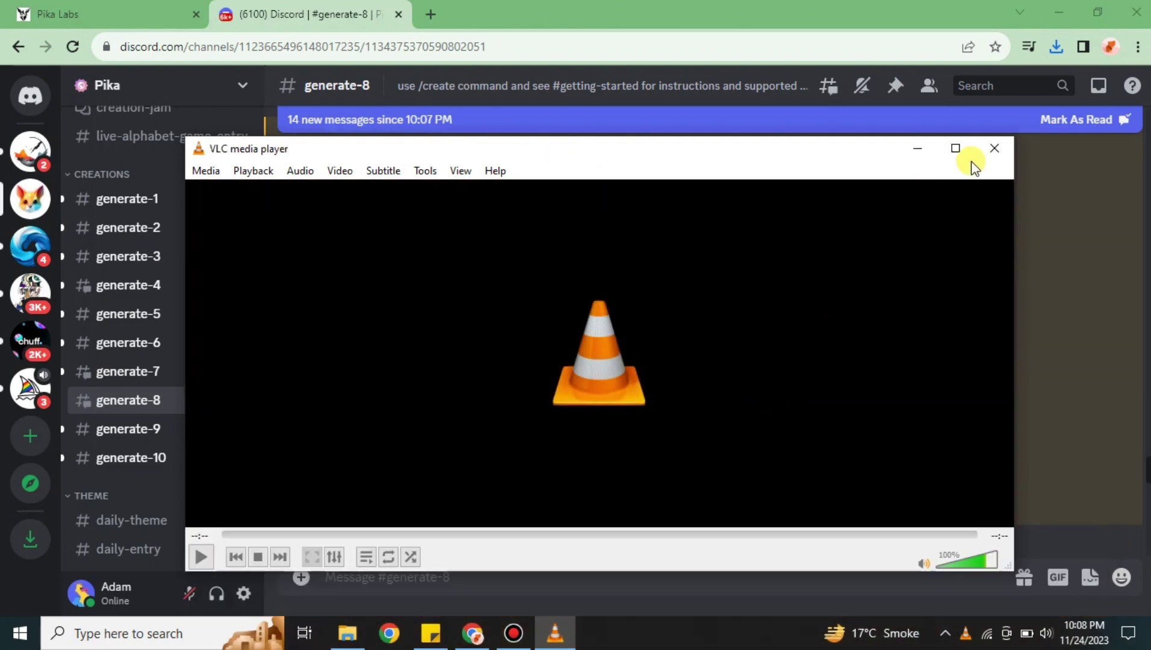
Close the VLC player to return to the bar-dancing video in #generate-8
left_click(989, 149)
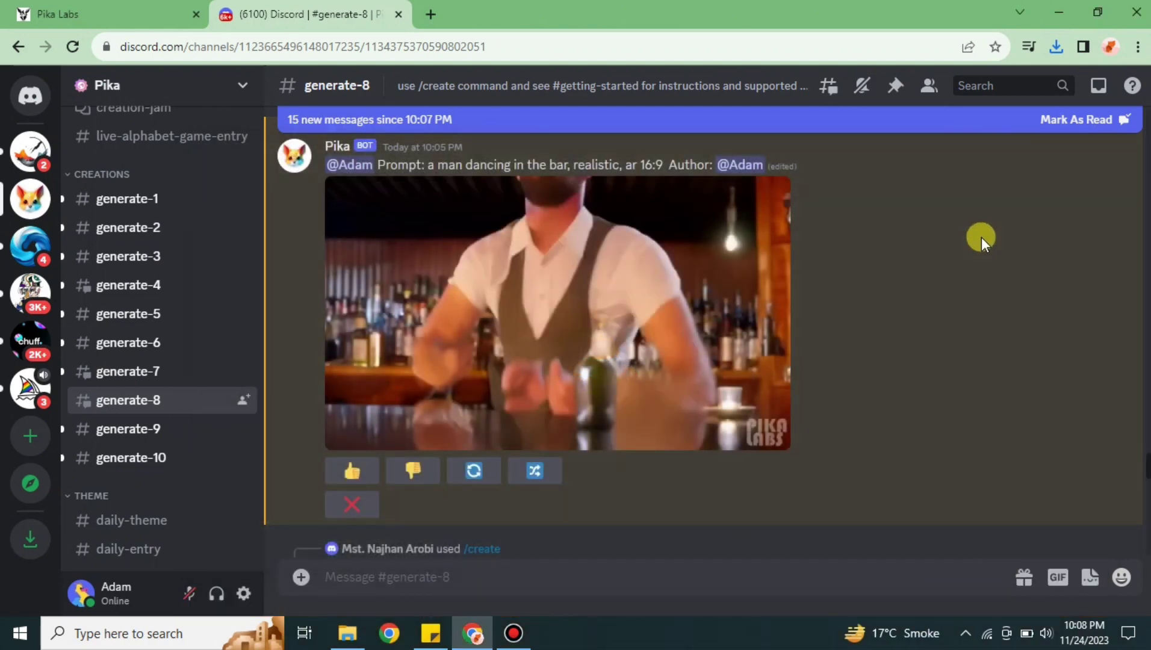